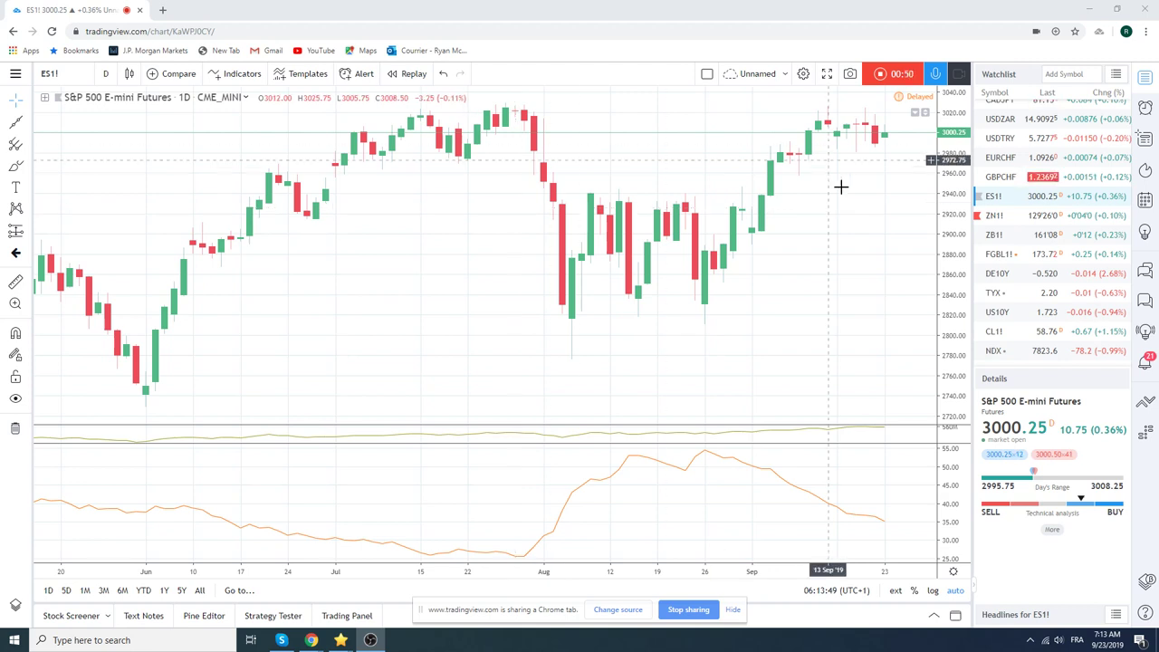
# Scroll the watchlist back to the top so EURUSD is the first row.
pyautogui.scroll(2, 1061, 232)
pyautogui.scroll(4, 1054, 226)
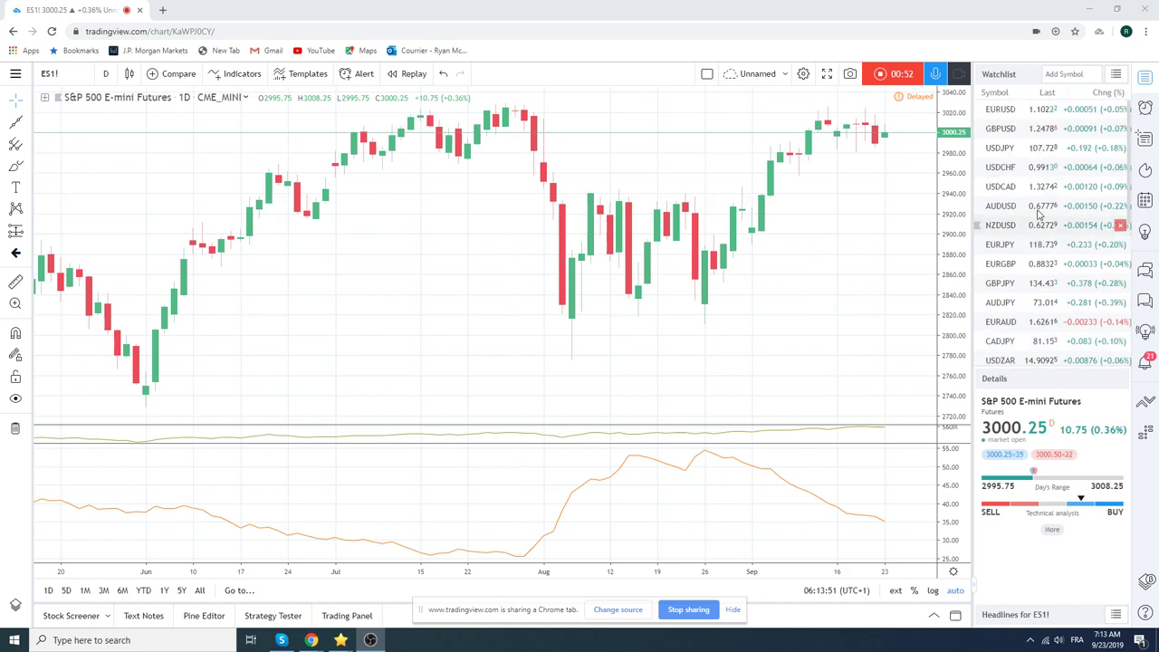
# Open the EURUSD daily chart from the watchlist.
pyautogui.click(1025, 108)
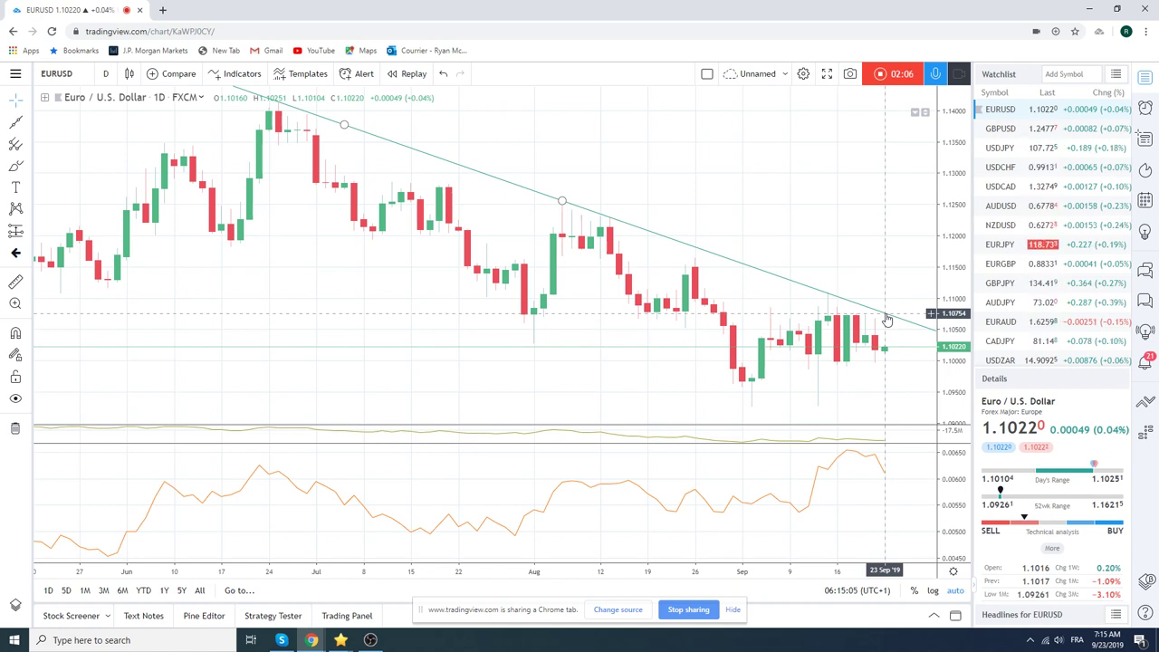
# Change the EURUSD chart interval from 1 day to 1 hour.
pyautogui.click(106, 76)
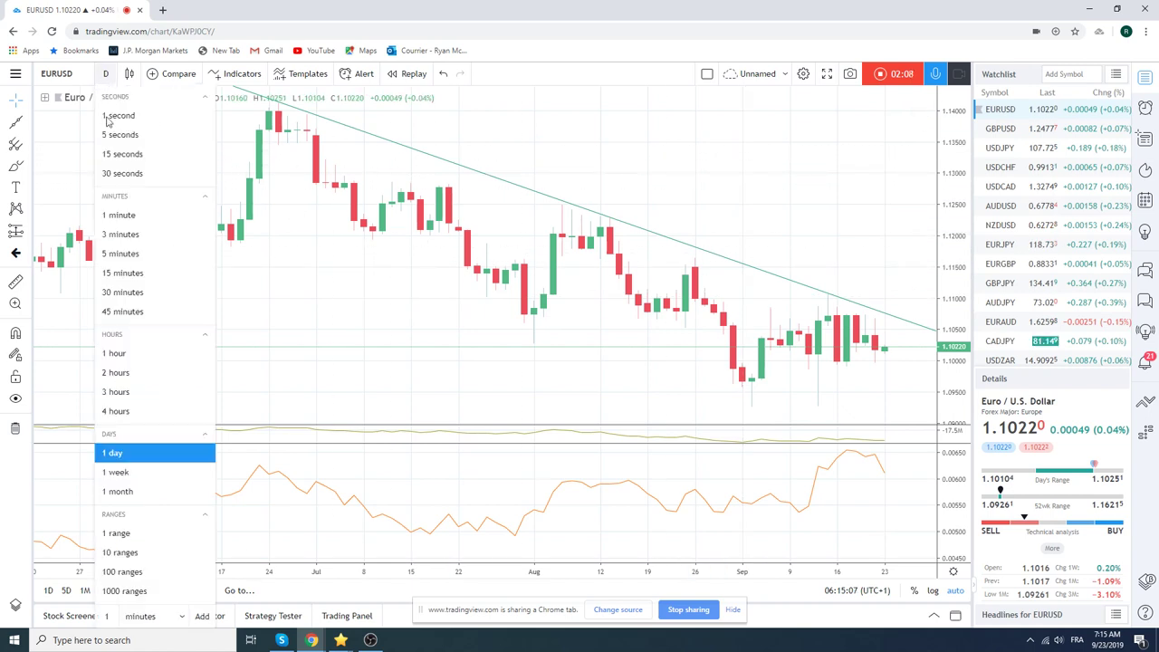
pyautogui.click(166, 353)
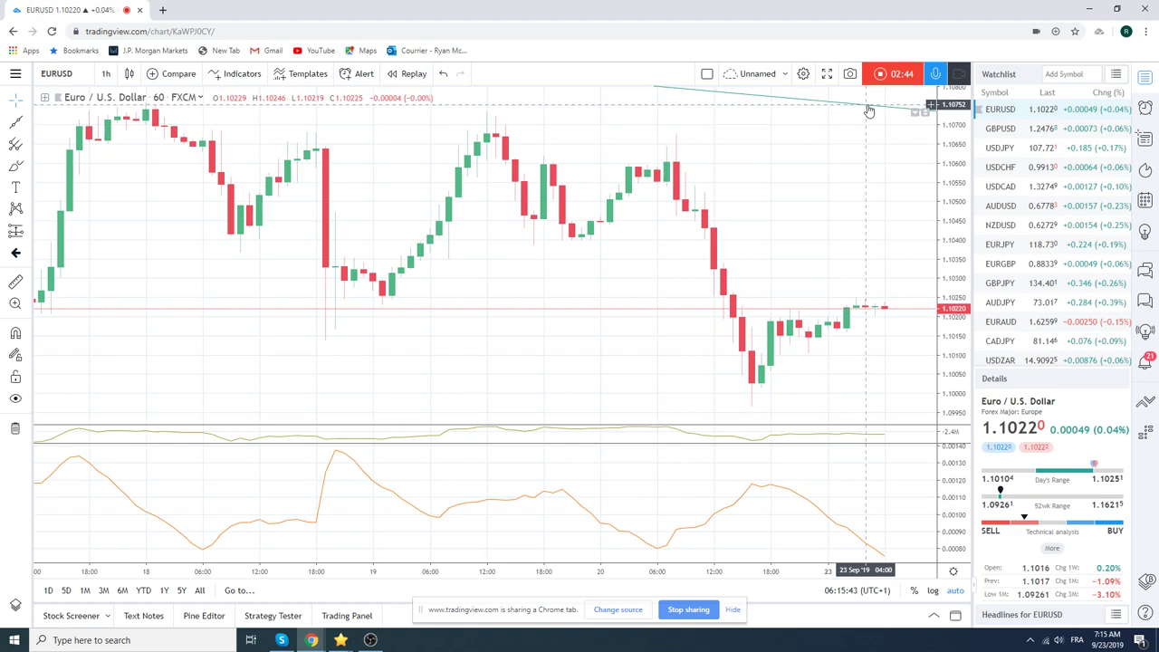
# Open GBPUSD, check its 1-week view, then set it to 1-hour candles.
pyautogui.click(1002, 130)
pyautogui.scroll(-2, 811, 203)
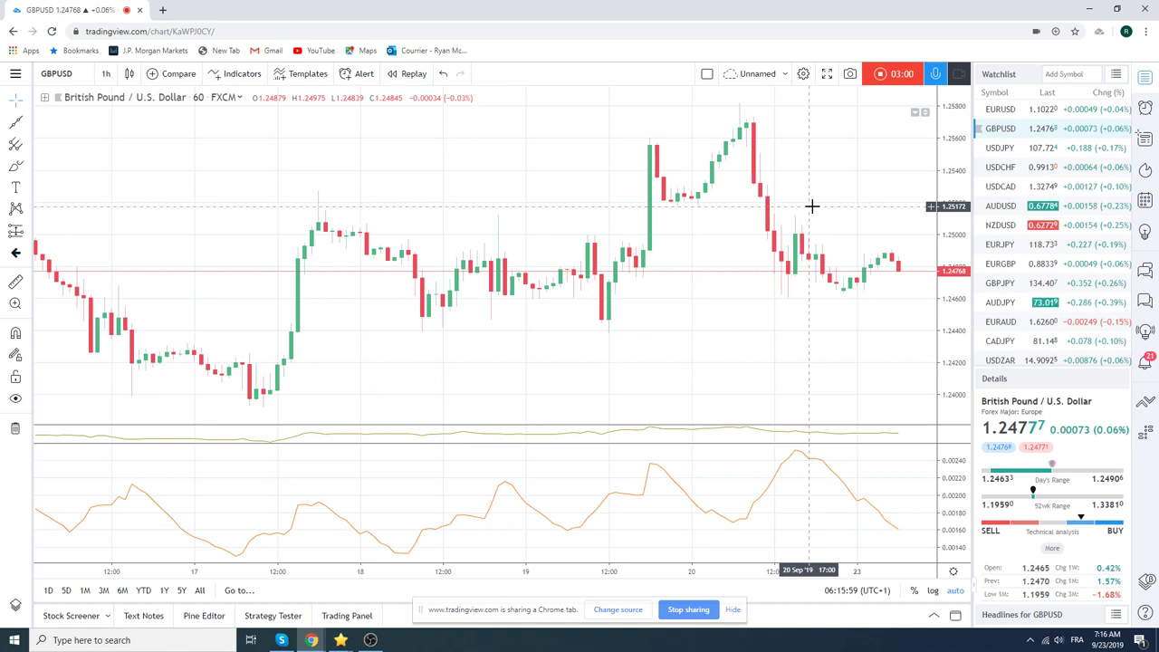
pyautogui.click(106, 74)
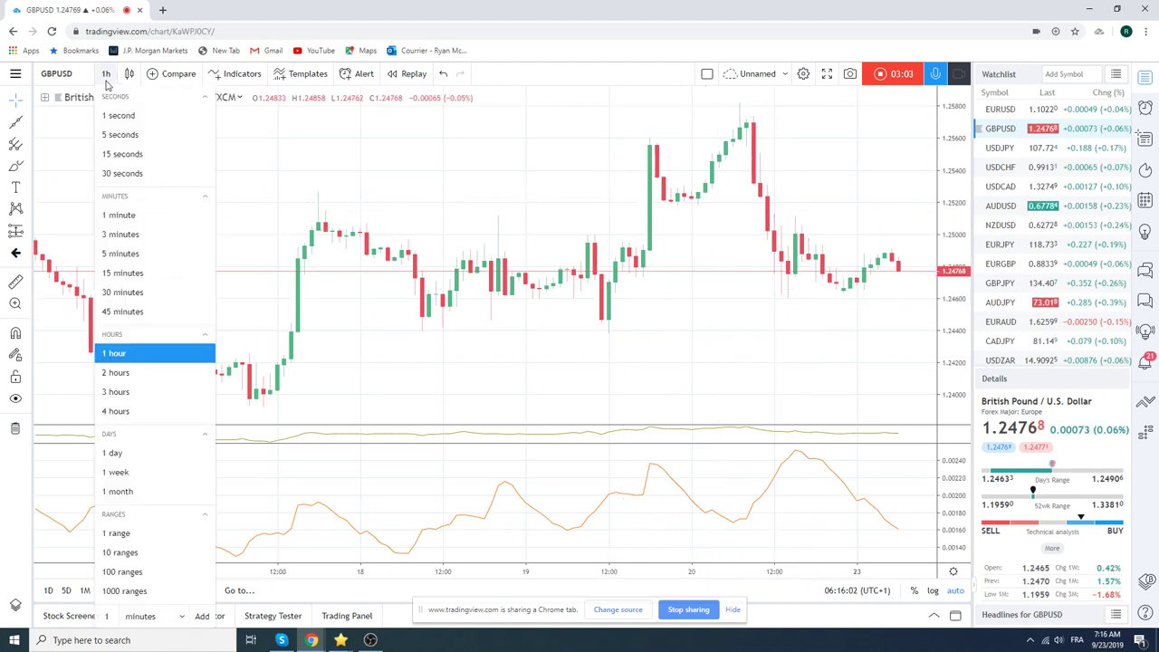
pyautogui.click(136, 463)
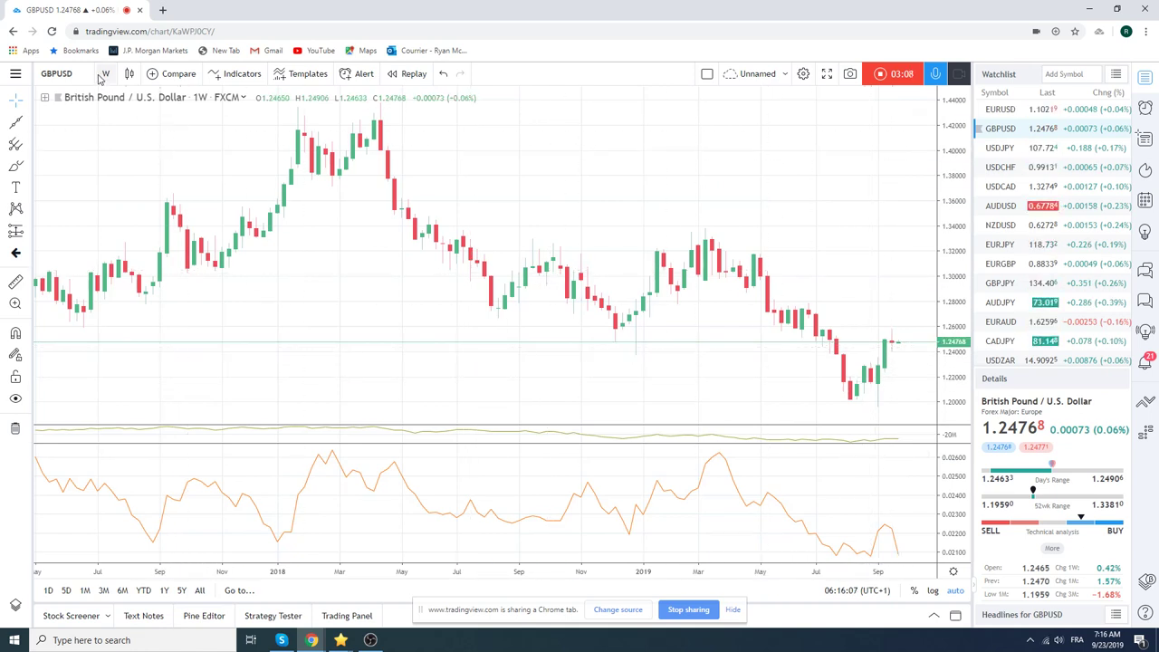
pyautogui.click(106, 73)
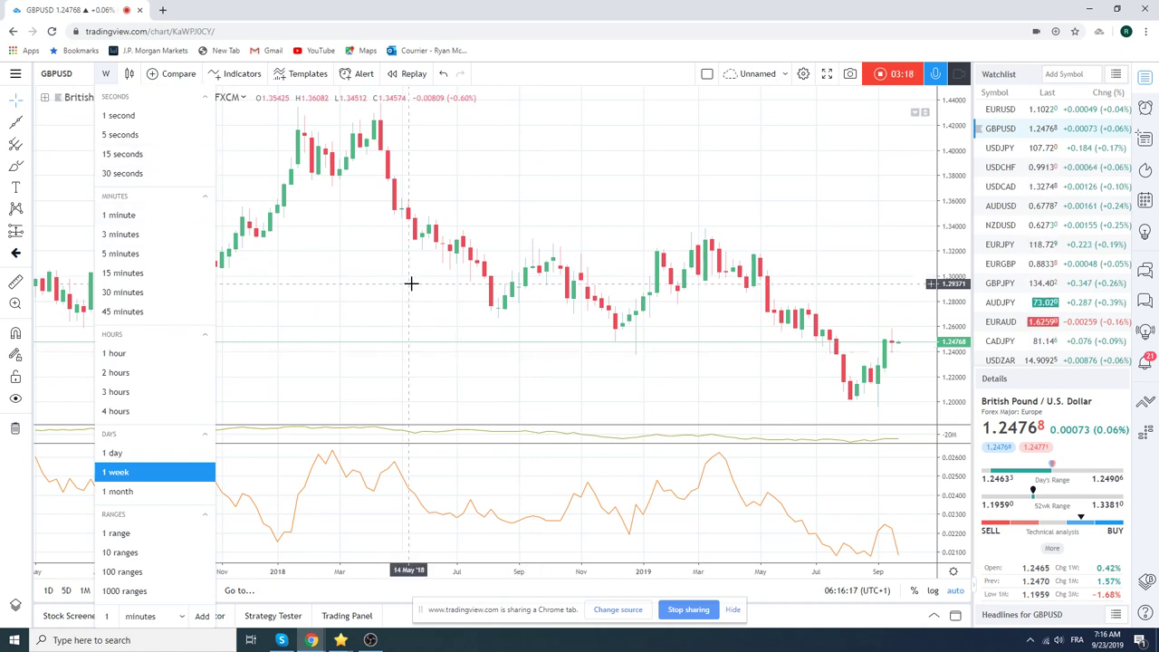
pyautogui.click(154, 353)
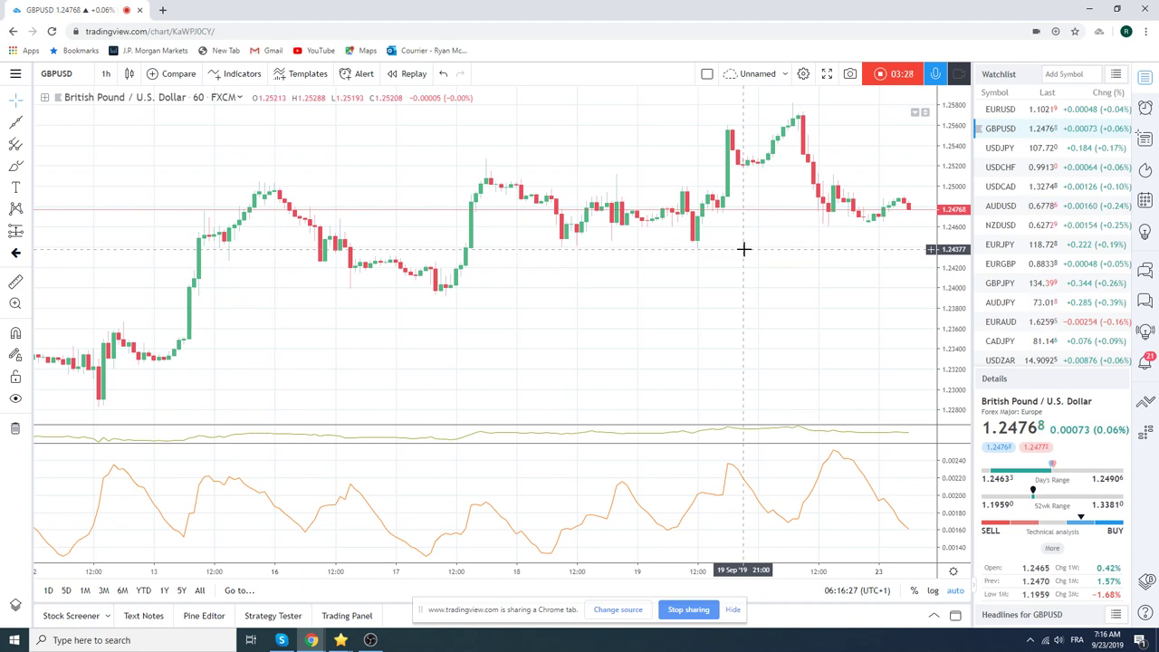
# Open USDJPY and change its interval from 1 hour to 1 day.
pyautogui.click(1005, 149)
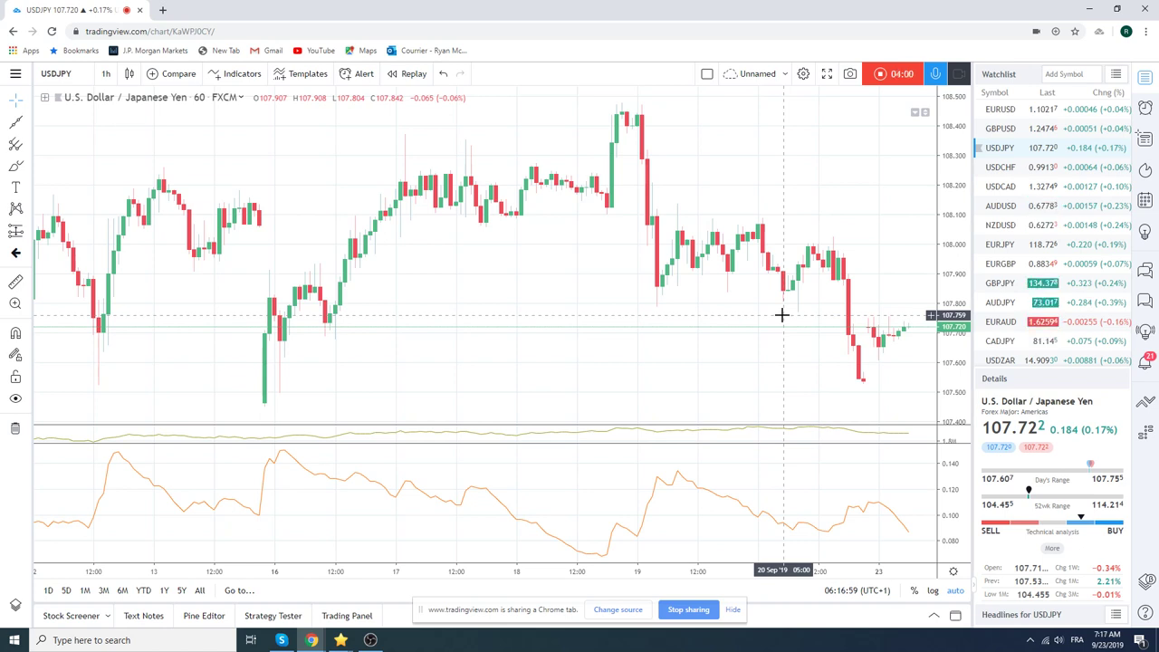
pyautogui.click(113, 81)
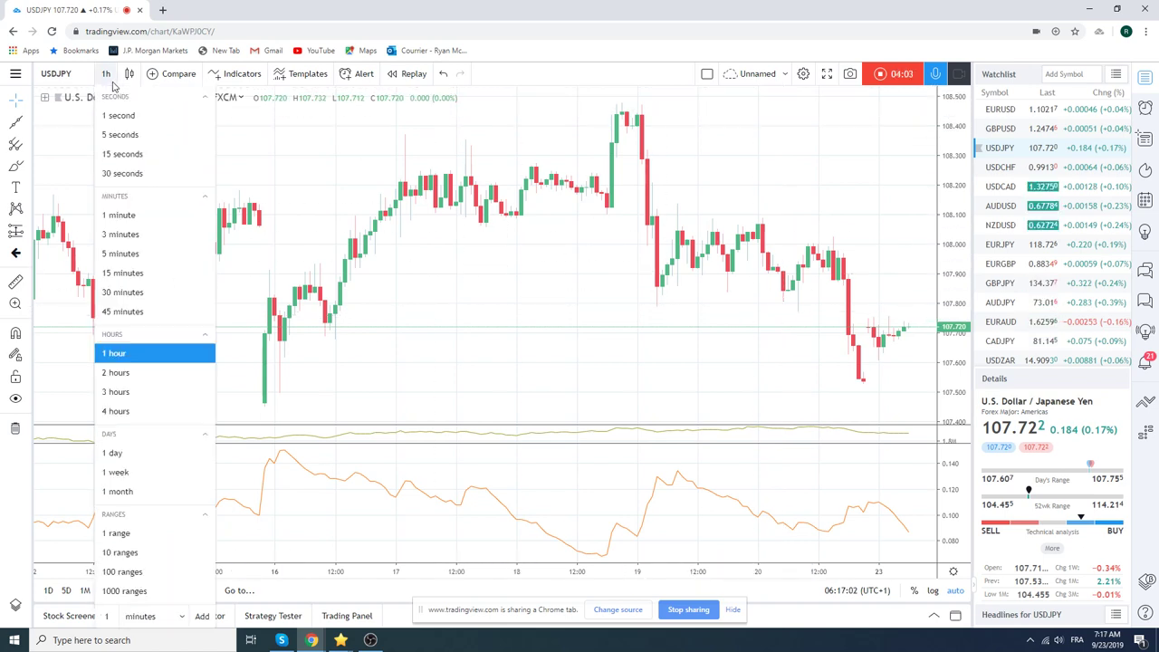
pyautogui.click(163, 454)
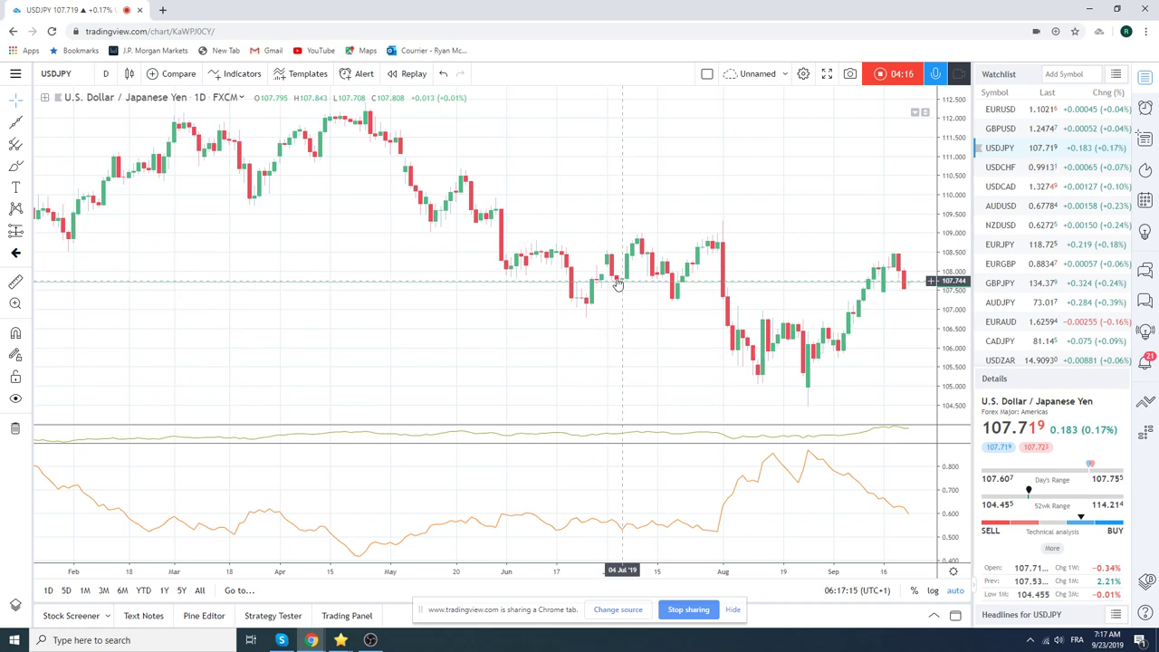
# Open the AUDUSD daily chart from the watchlist.
pyautogui.click(1005, 208)
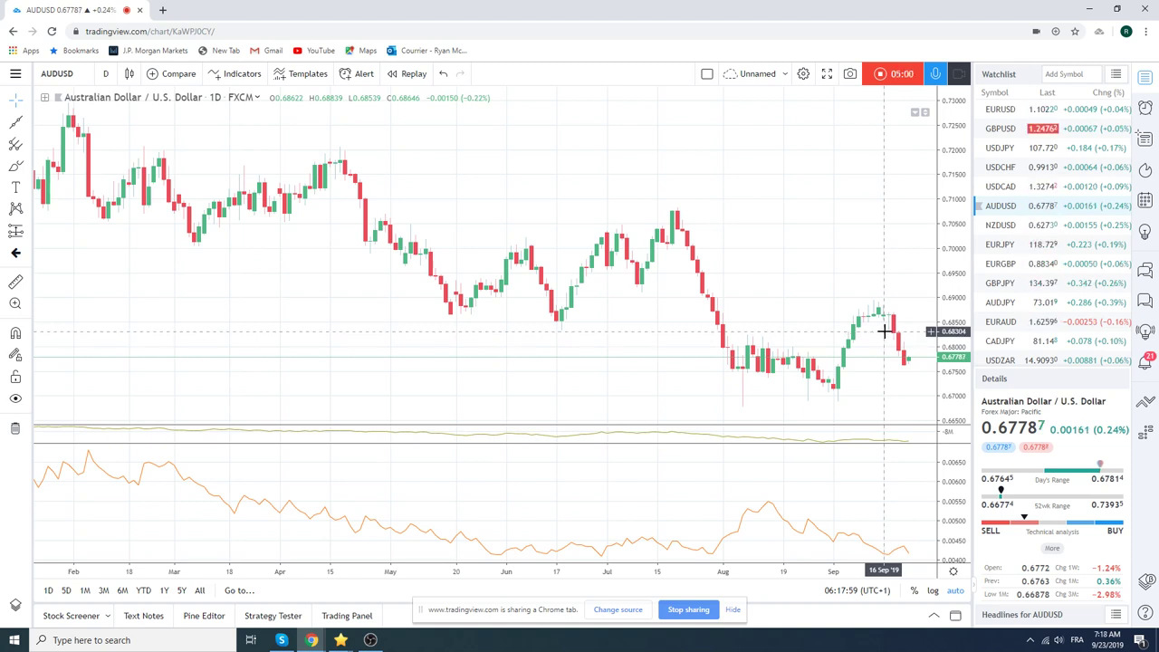
# Look over the USDCAD daily chart, then switch to the USDZAR daily chart.
pyautogui.click(996, 187)
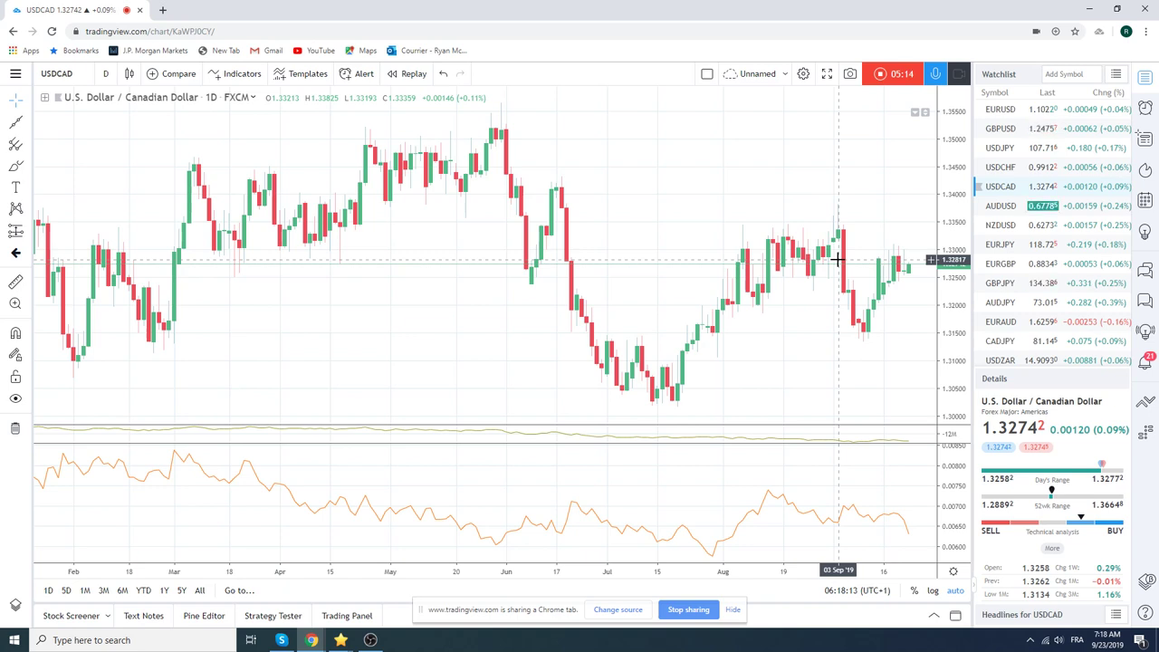
pyautogui.click(1000, 359)
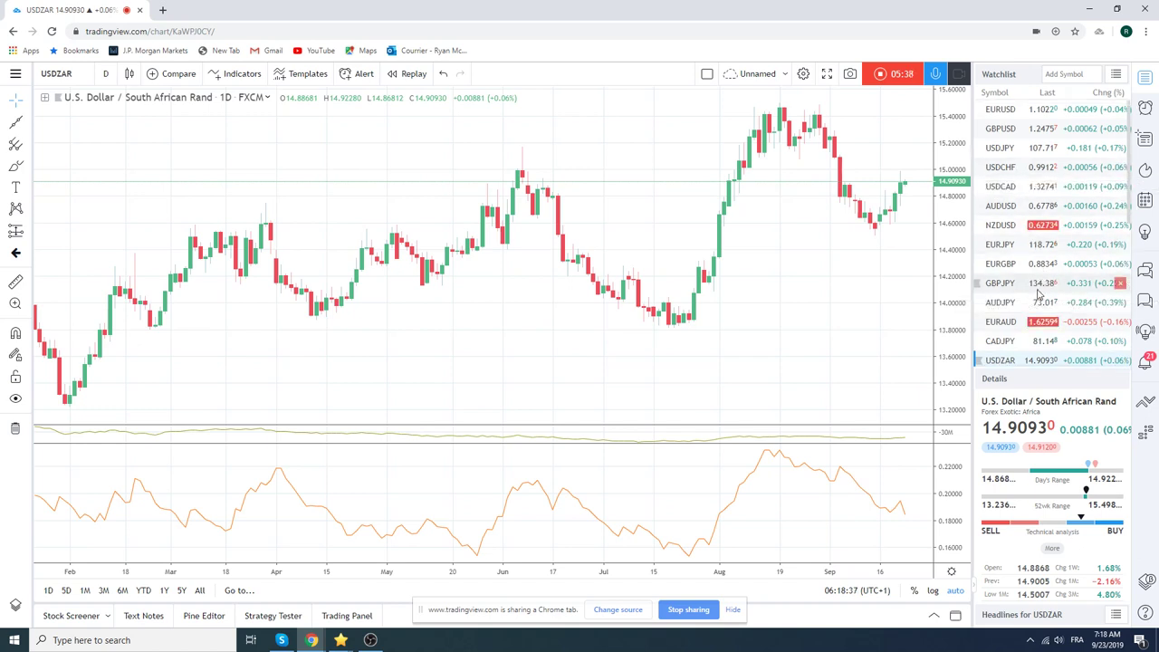
# Open the ES1! daily chart from further down the watchlist.
pyautogui.scroll(-3, 1041, 286)
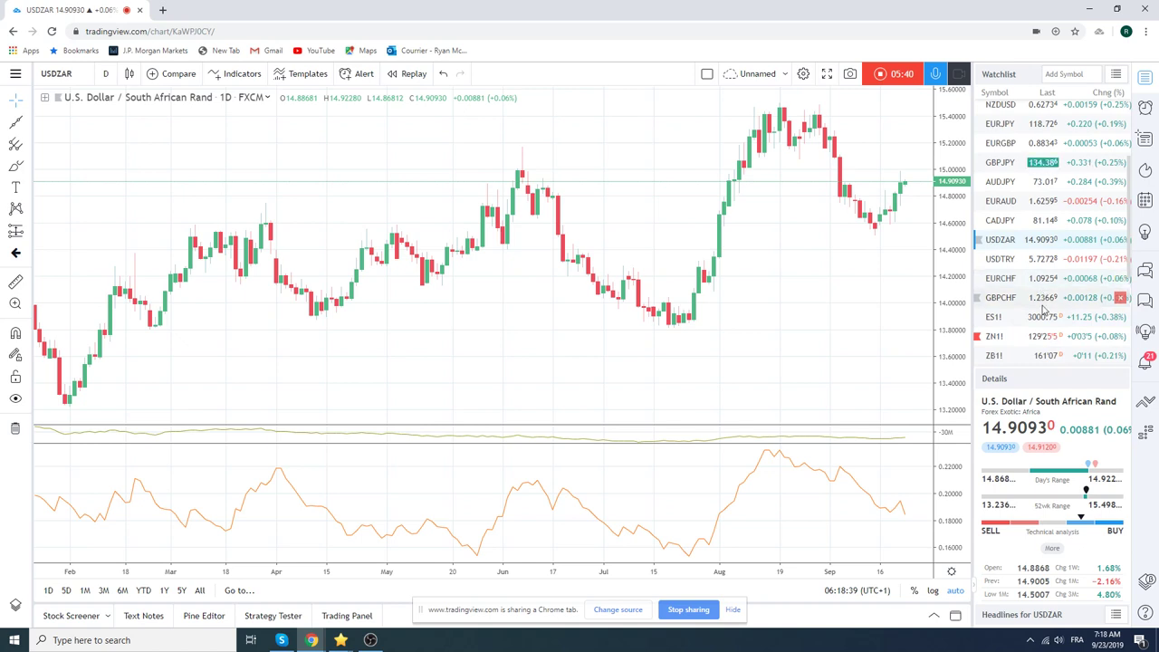
pyautogui.click(1042, 318)
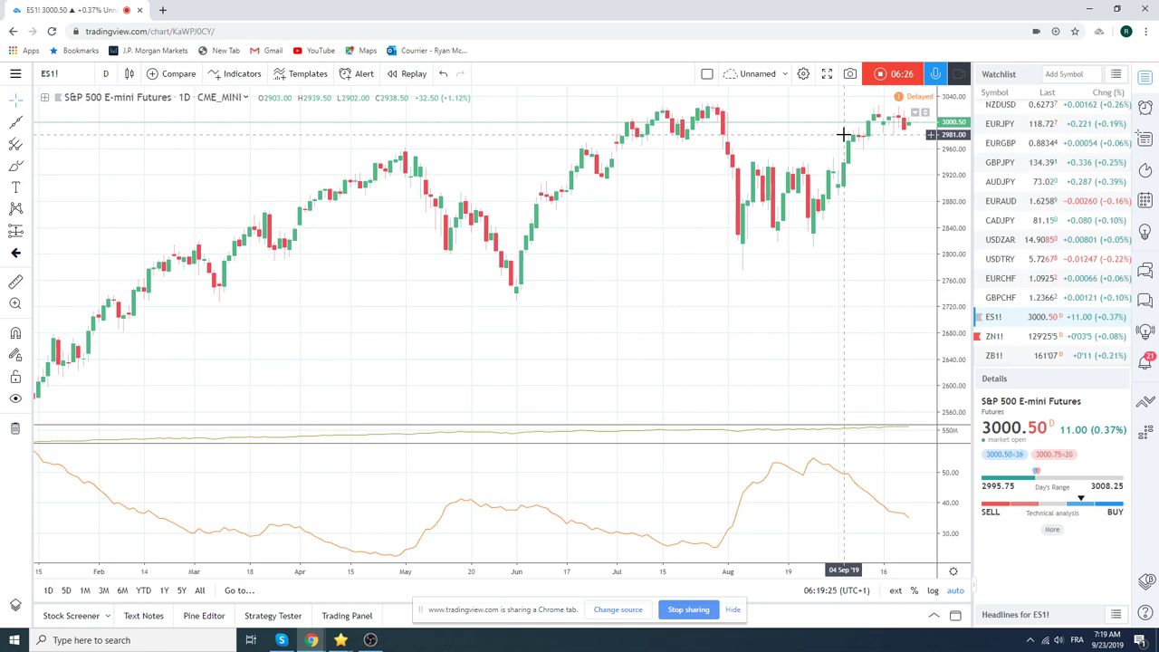
# Open EURJPY and set its interval to 1 hour.
pyautogui.click(1017, 125)
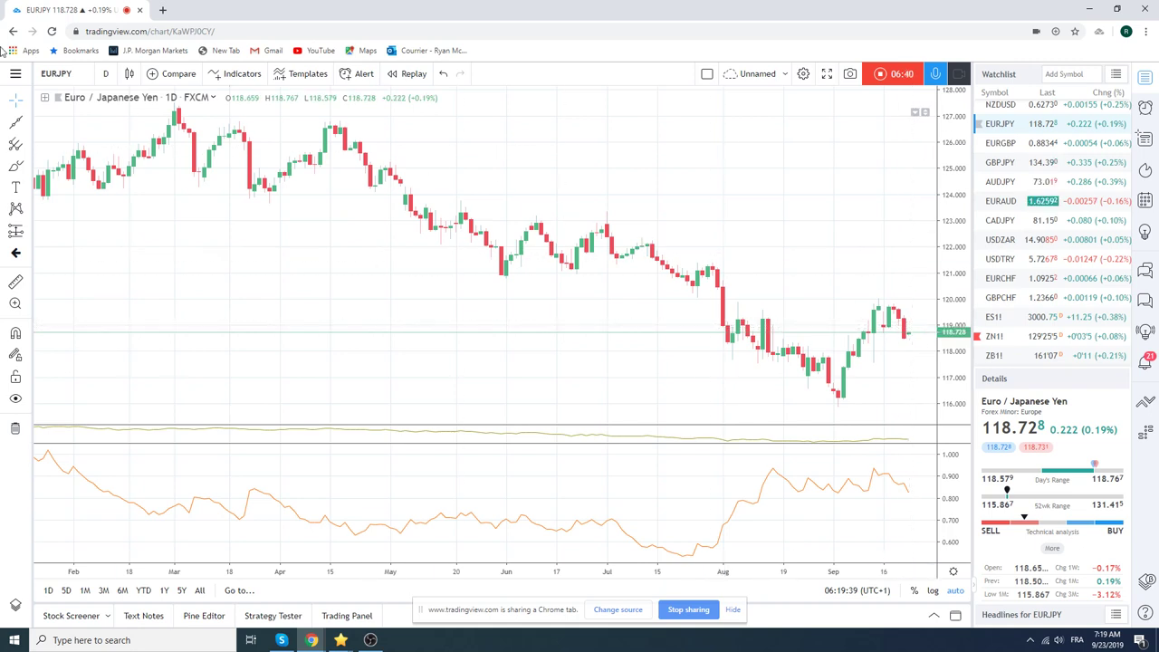
pyautogui.click(104, 75)
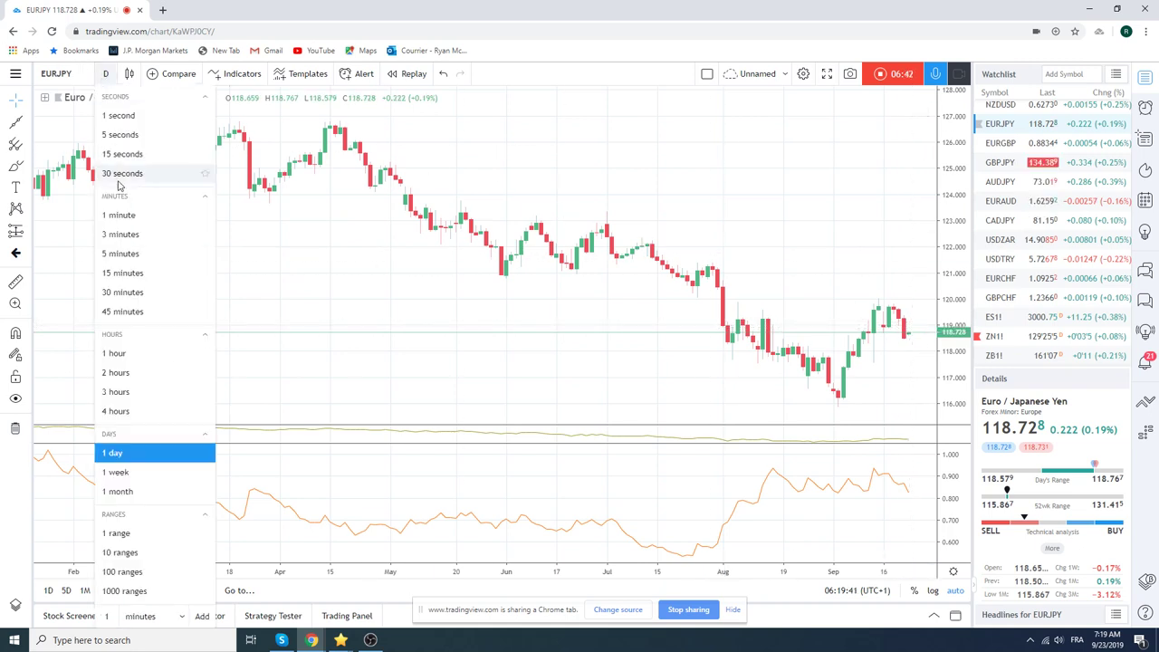
pyautogui.click(122, 355)
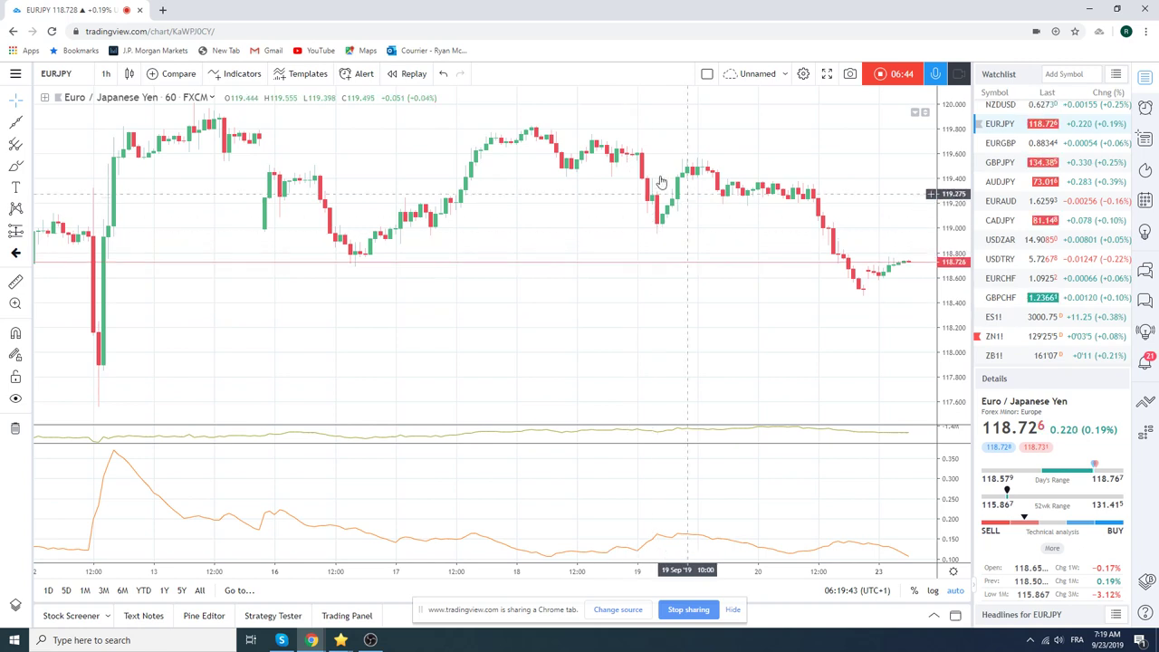
# Draw an Extended Line from the 18 Sep high through the 20 Sep lower high.
pyautogui.click(27, 124)
pyautogui.click(109, 342)
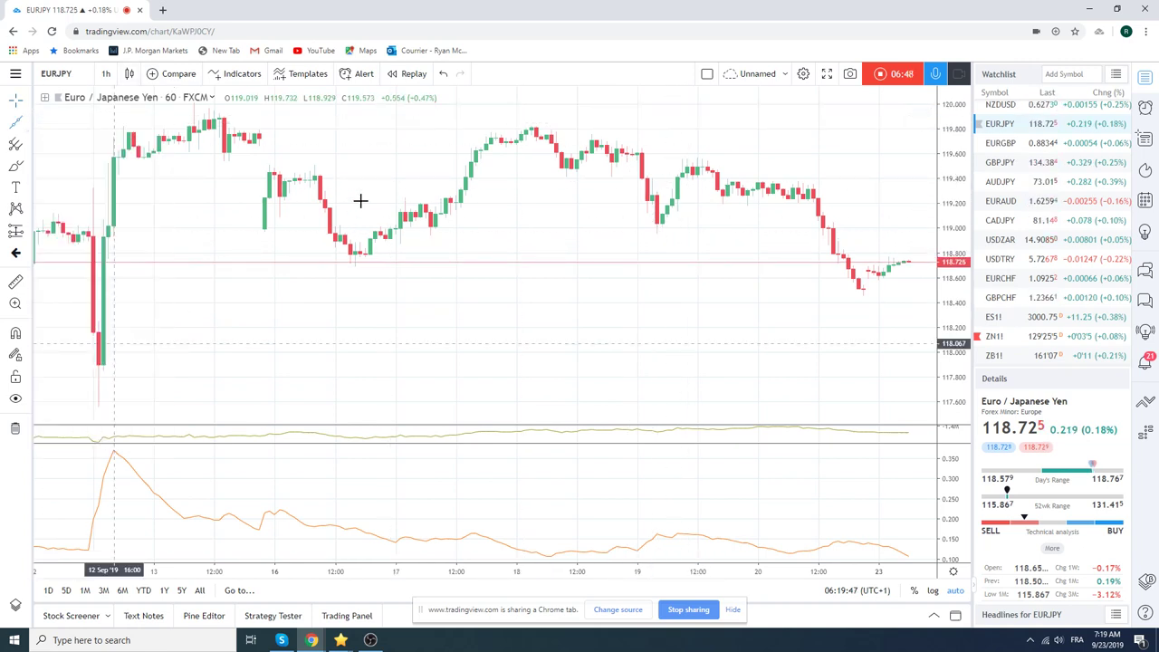
pyautogui.rightClick(196, 105)
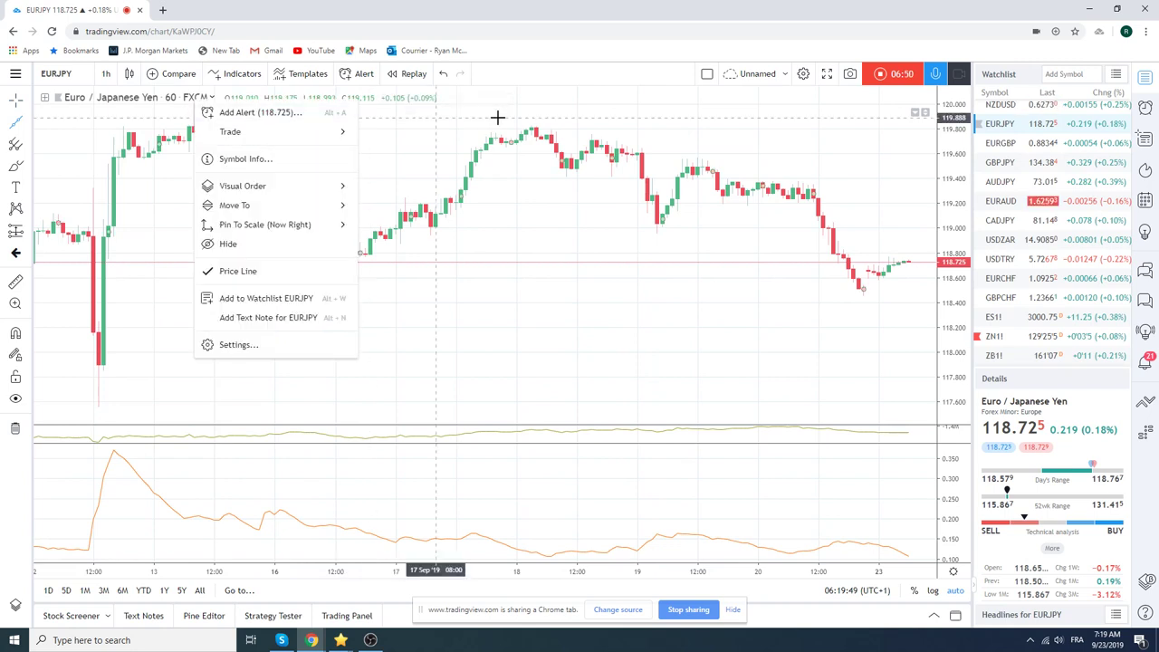
pyautogui.click(499, 116)
pyautogui.click(536, 121)
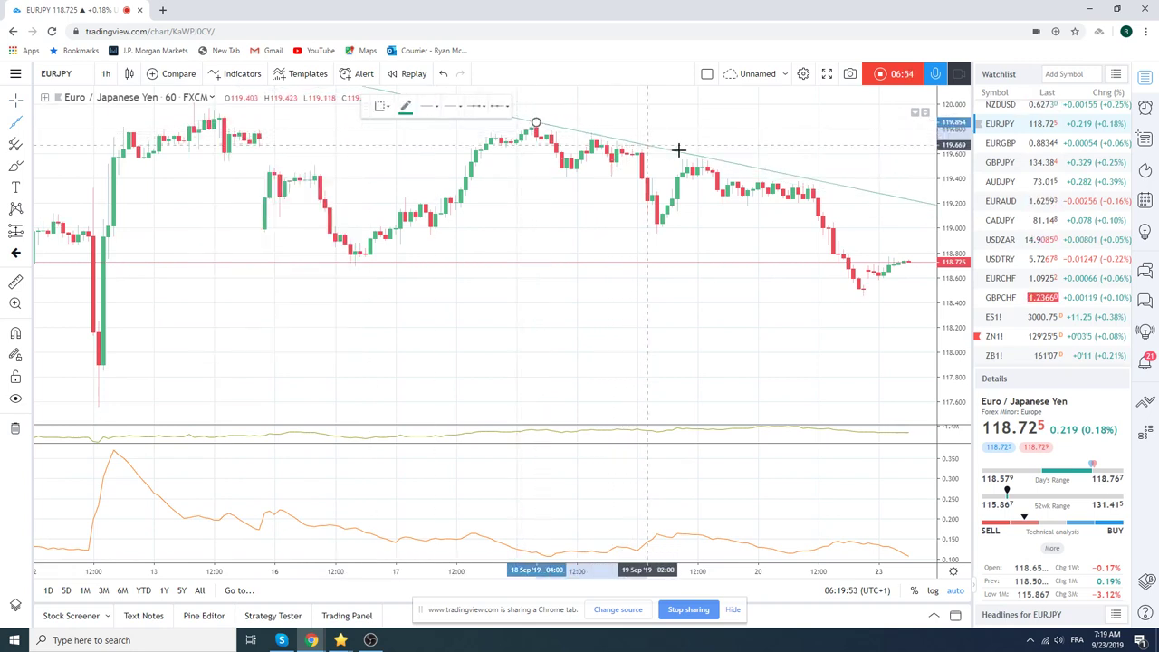
pyautogui.click(827, 187)
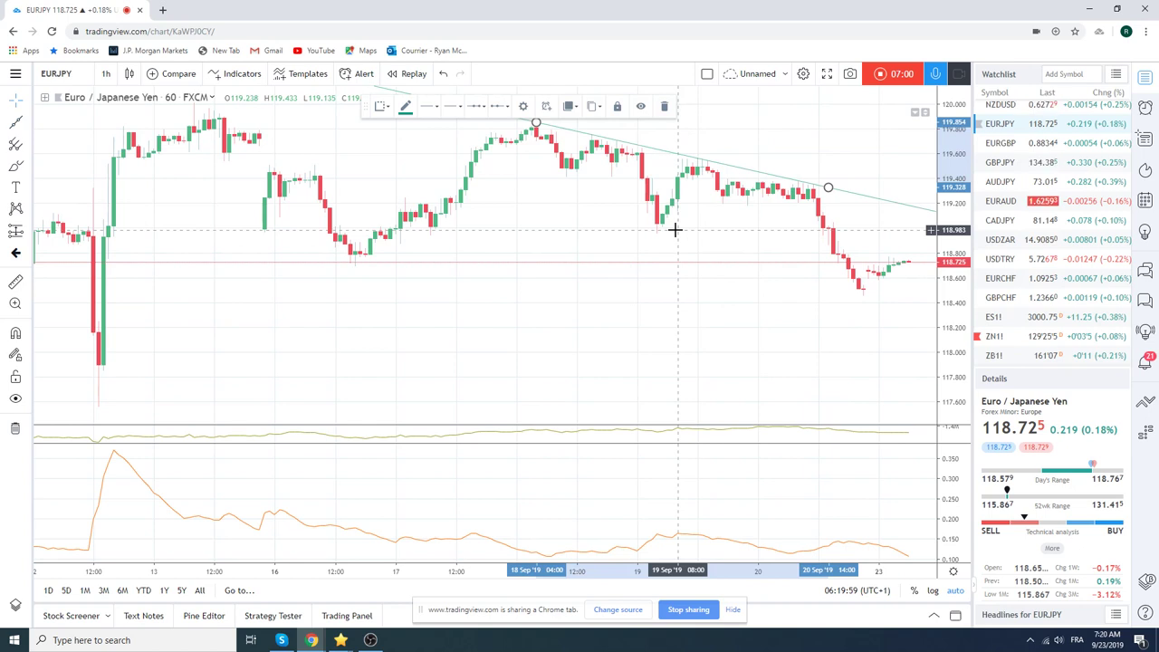
# Switch the EURJPY chart to the 1-day timeframe and zoom in on the recent daily bars.
pyautogui.click(107, 74)
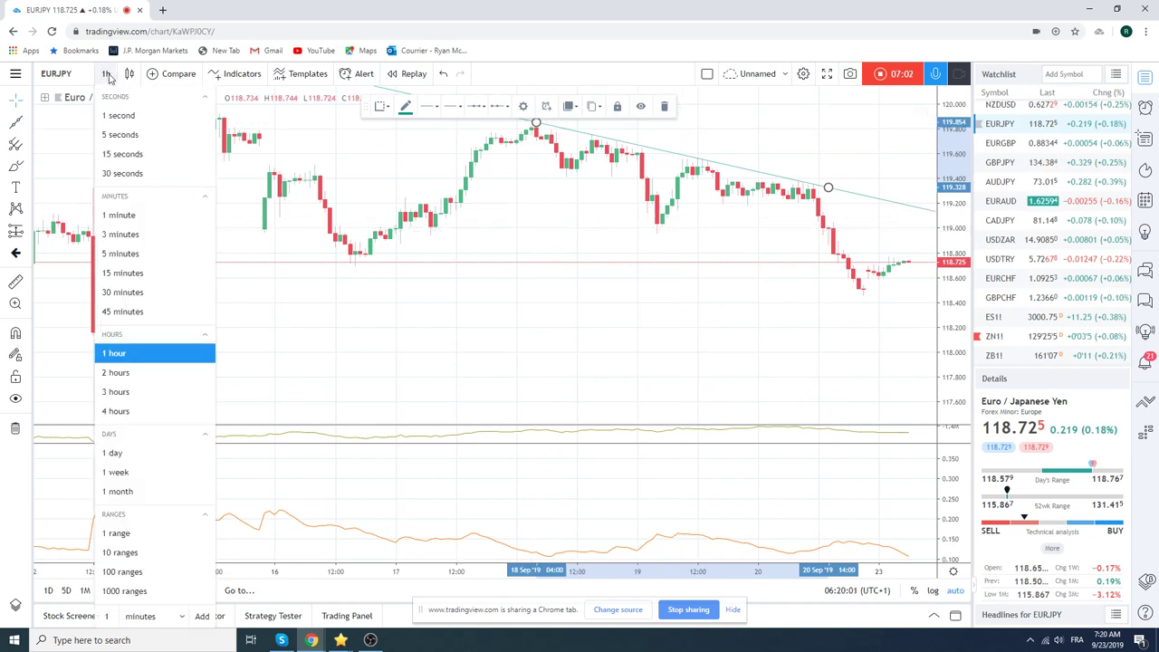
pyautogui.click(113, 453)
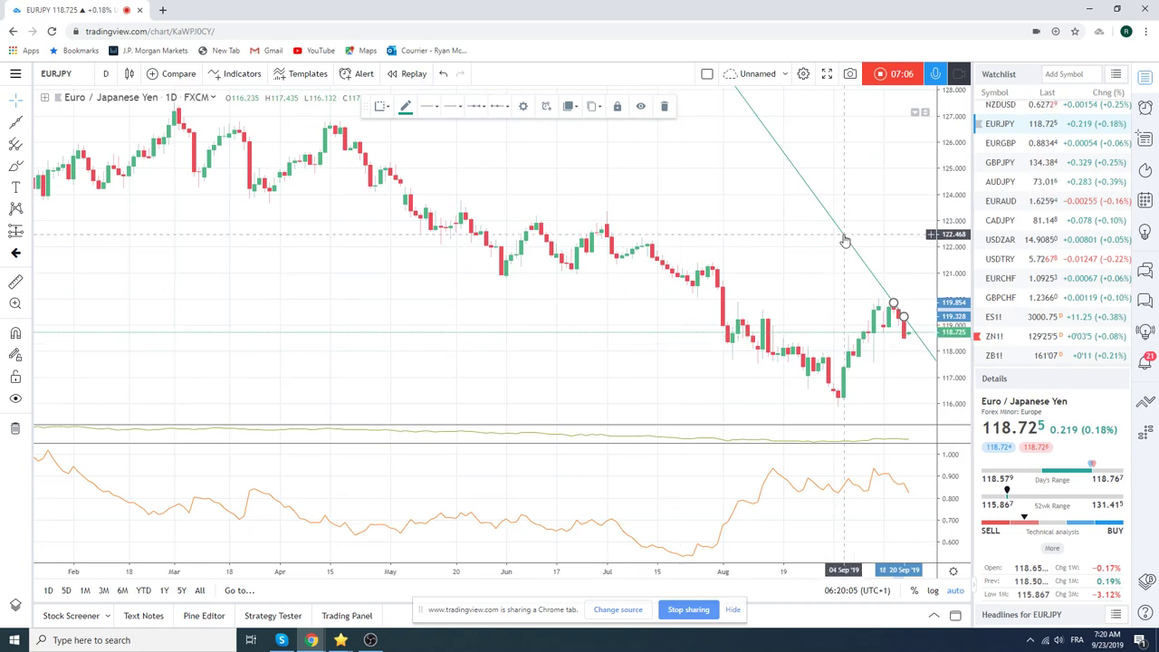
pyautogui.scroll(5, 758, 251)
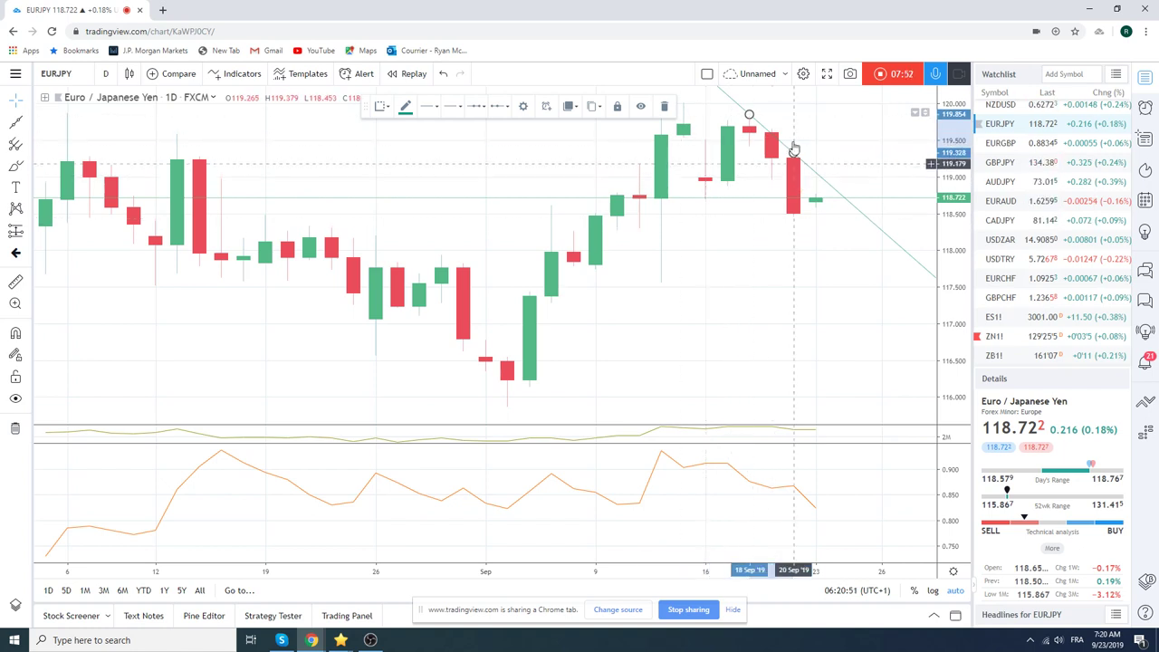
# Show GBPCHF zoomed out to a May–September daily range, then switch to EURAUD.
pyautogui.click(1013, 300)
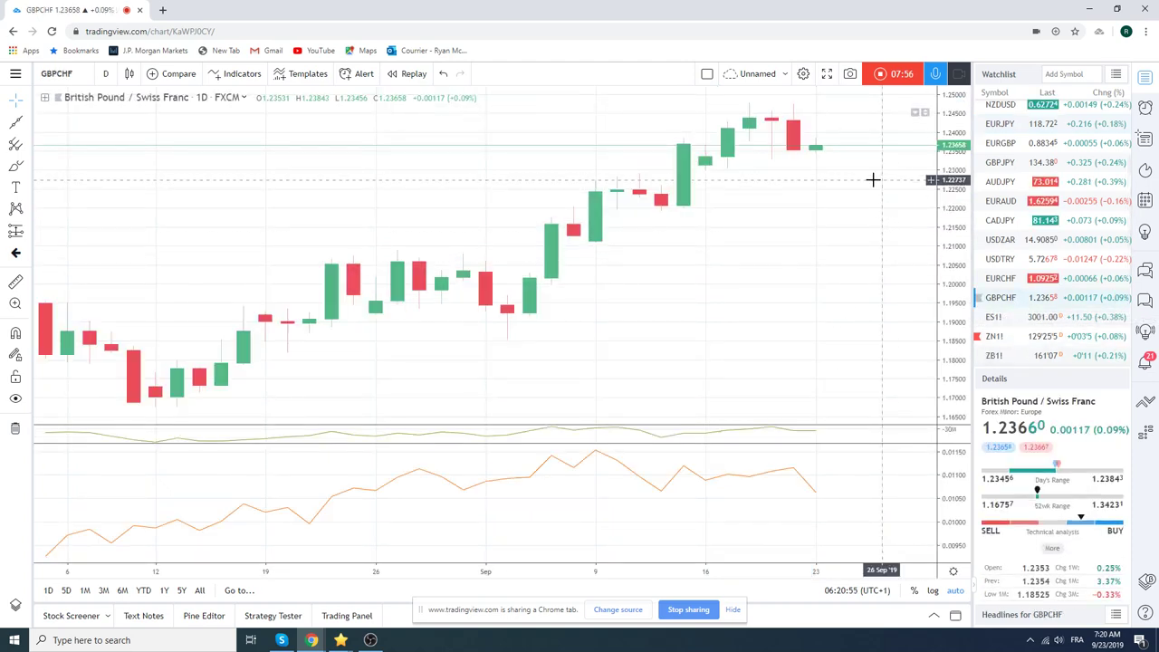
pyautogui.scroll(-4, 587, 240)
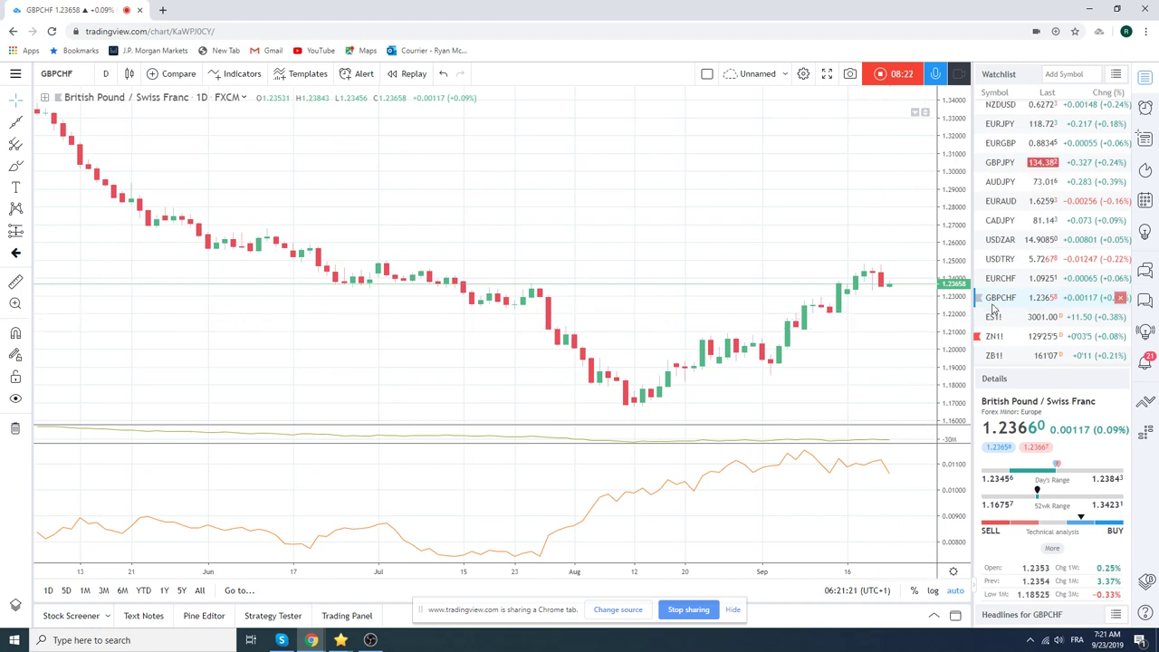
pyautogui.click(1012, 201)
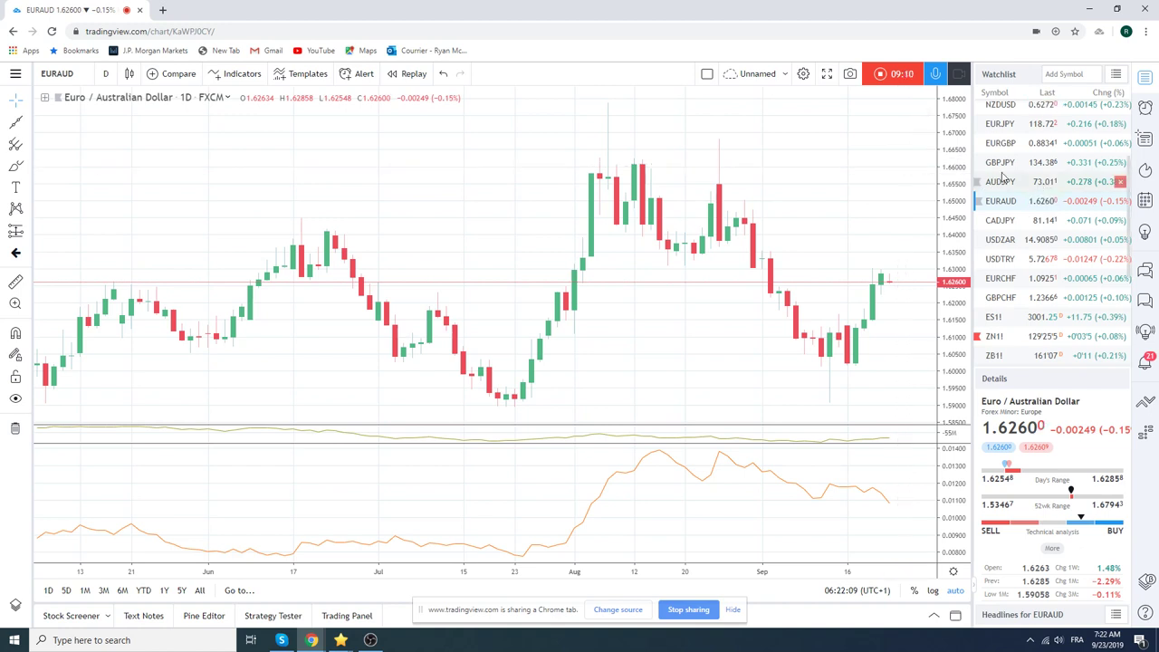
# Scroll the watchlist down to reveal the bond rows below EURAUD.
pyautogui.scroll(-2, 1003, 177)
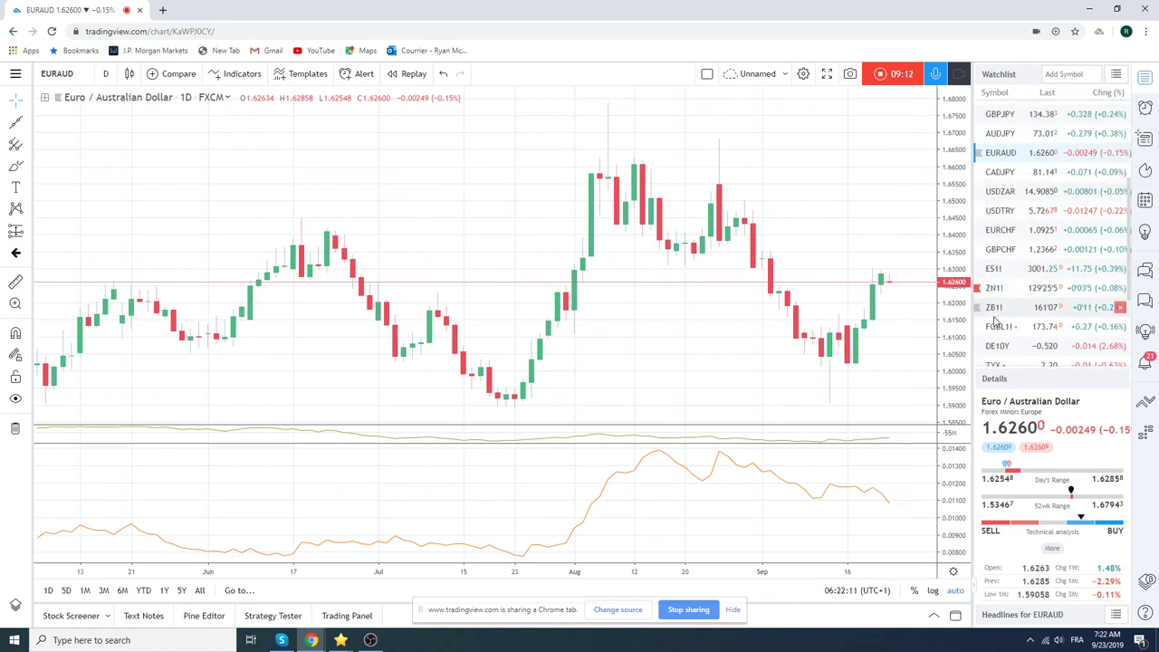
# View the FGBL1! Euro Bund futures chart, then the DE10Y yield chart.
pyautogui.click(996, 327)
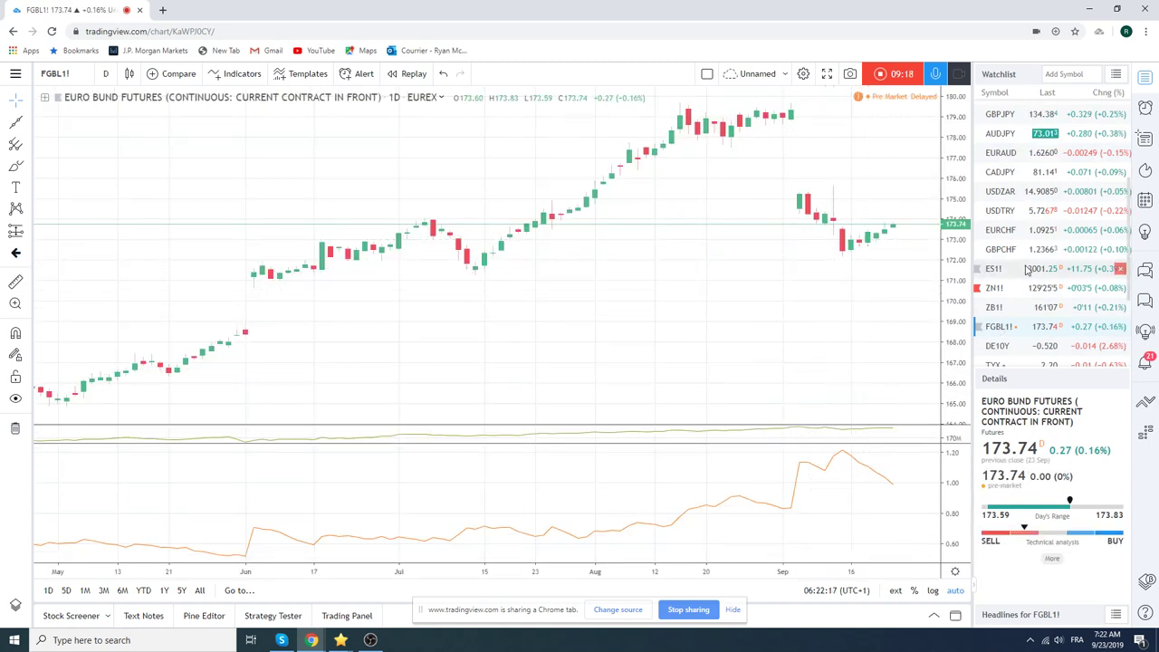
pyautogui.click(1005, 346)
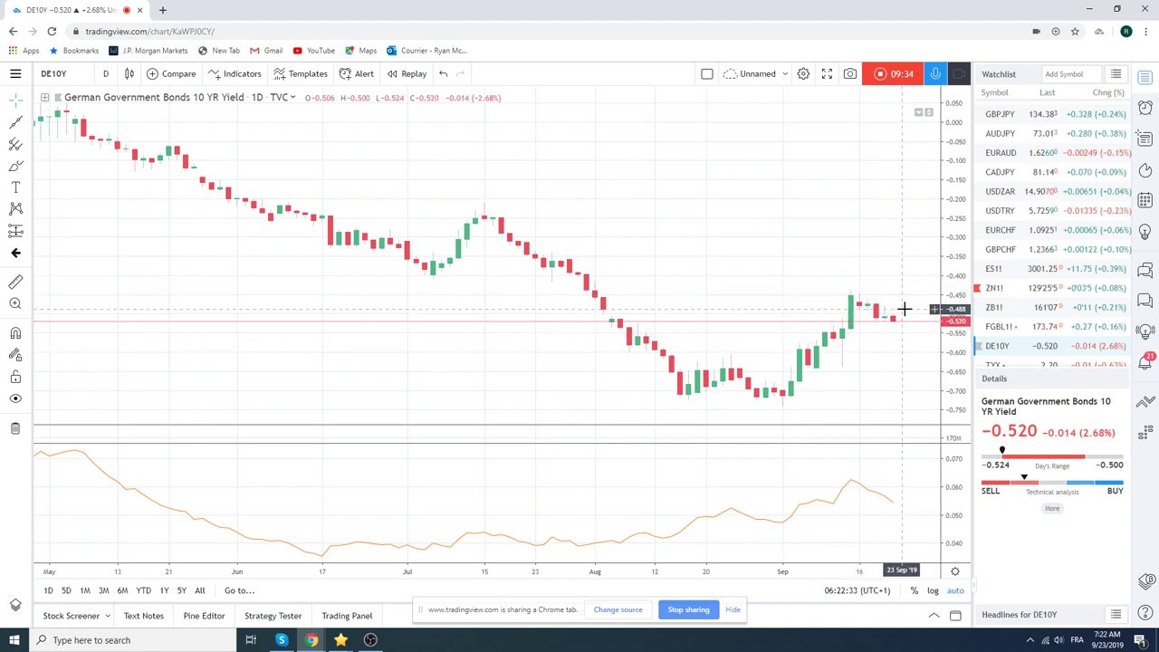
# Display the ZN1! T-Note futures chart and scroll the watchlist back to the top.
pyautogui.click(1006, 294)
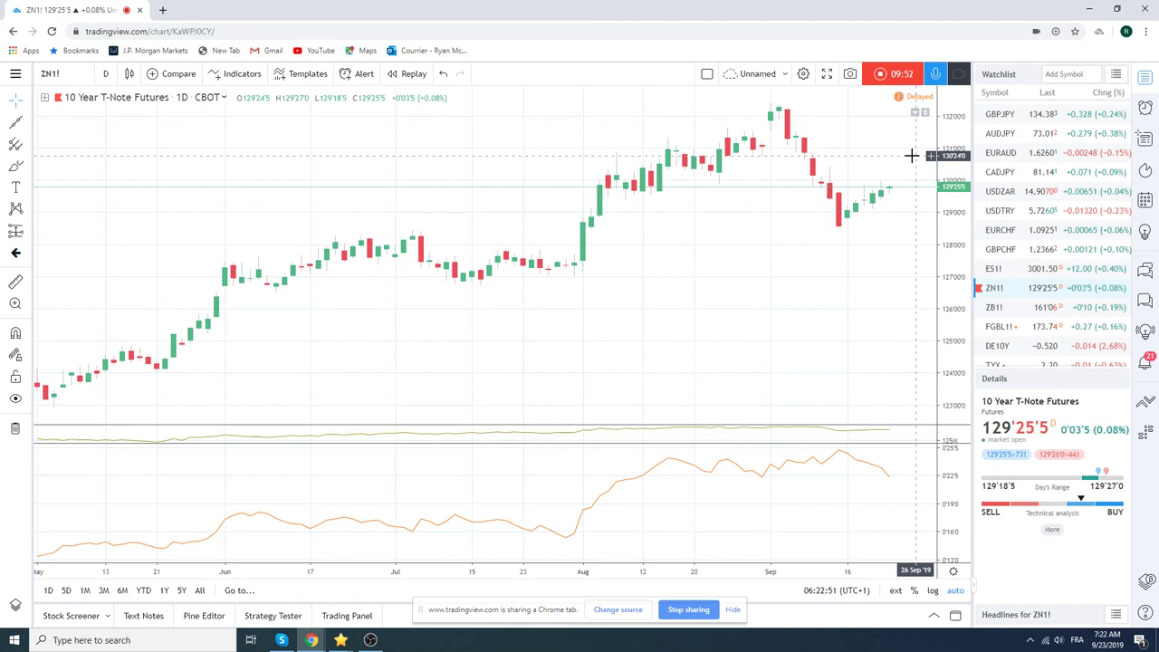
pyautogui.scroll(3, 1032, 215)
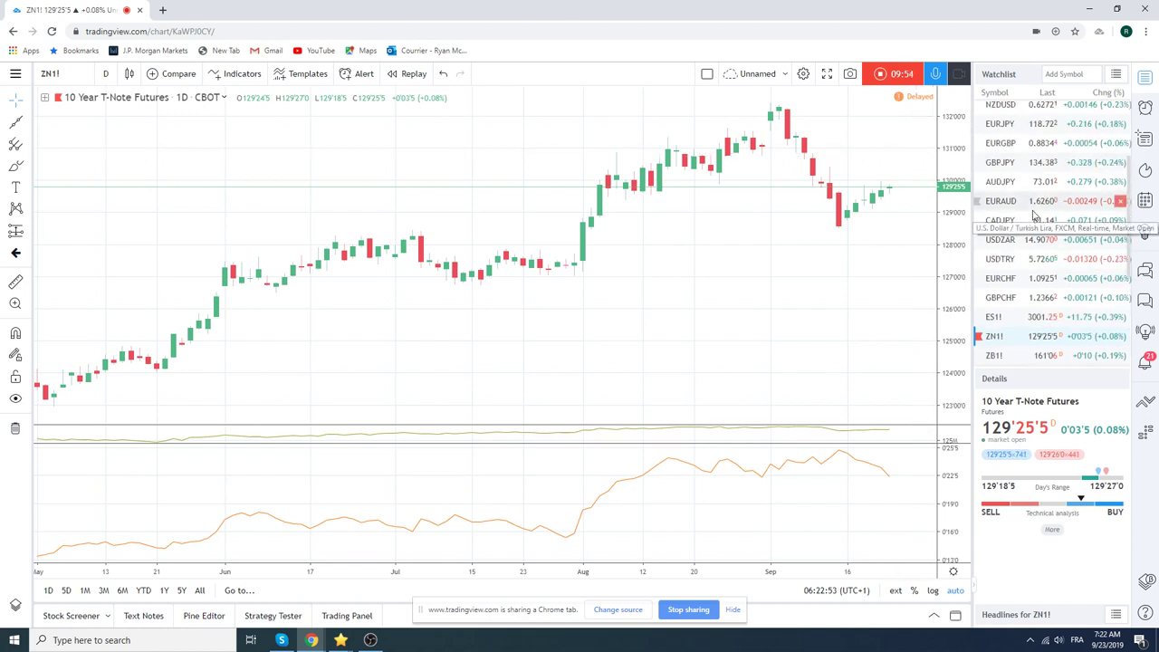
pyautogui.scroll(1, 996, 154)
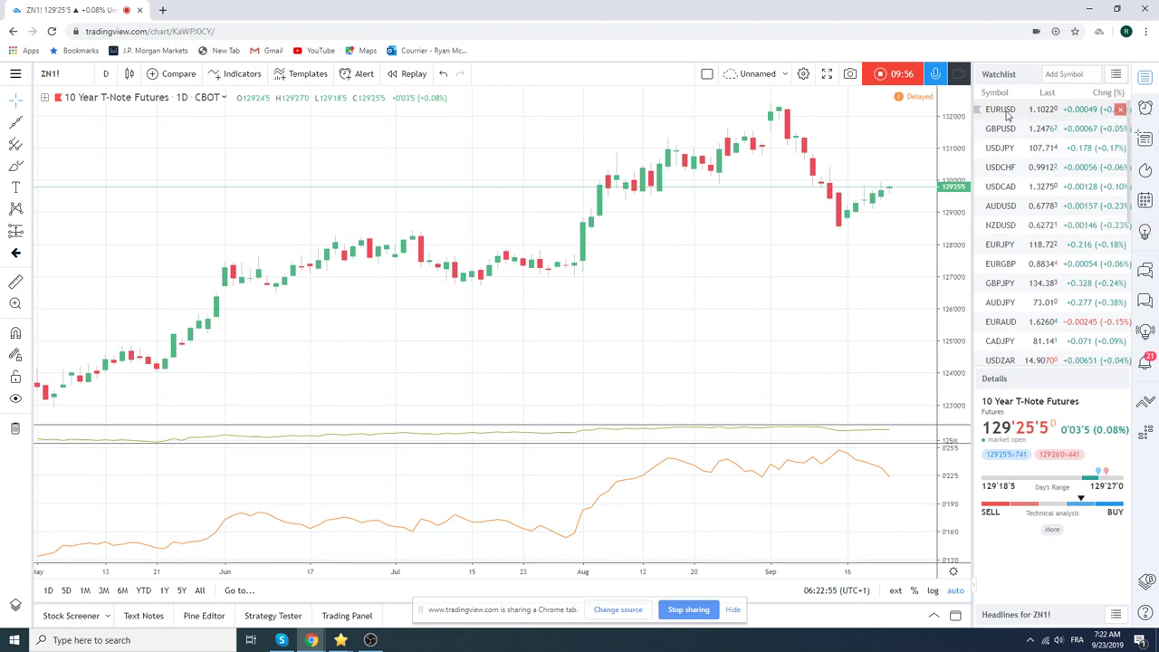
# Return to the EURUSD trendline chart and stop the recording to preview the video idea.
pyautogui.click(1001, 110)
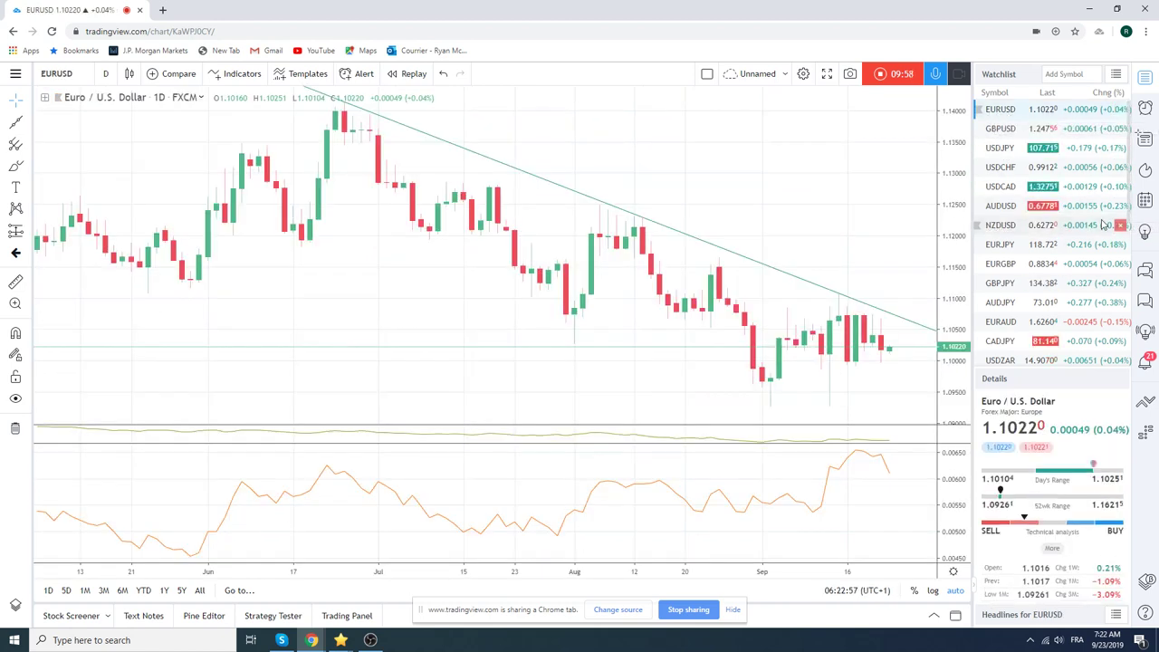
pyautogui.scroll(-3, 1078, 201)
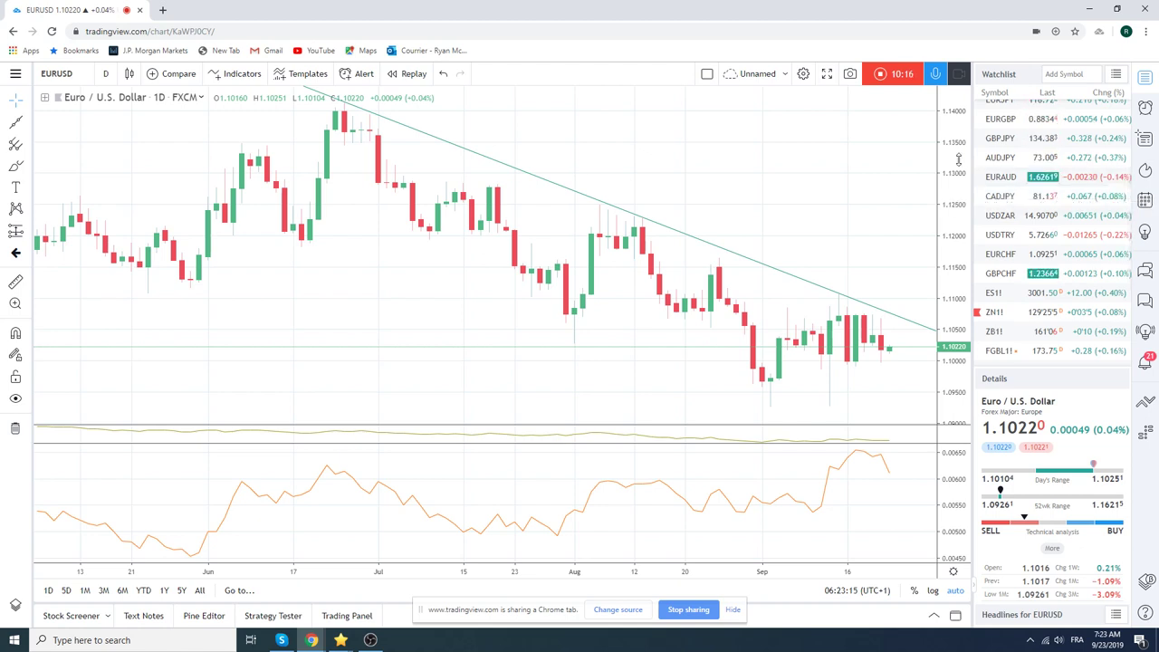
pyautogui.click(882, 73)
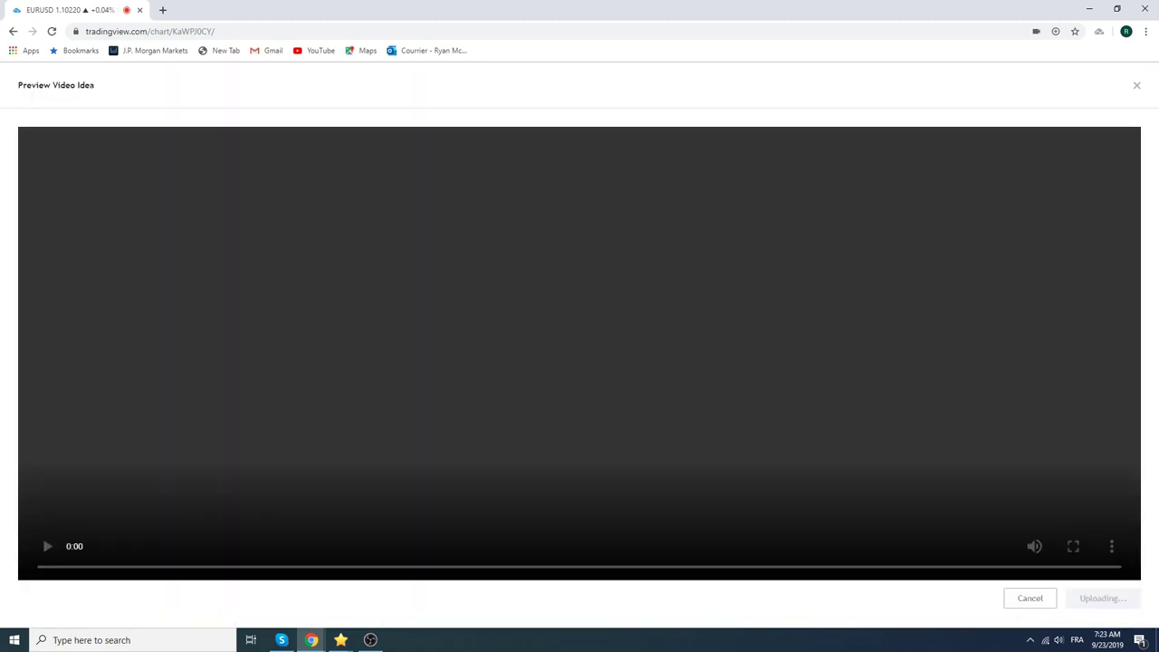